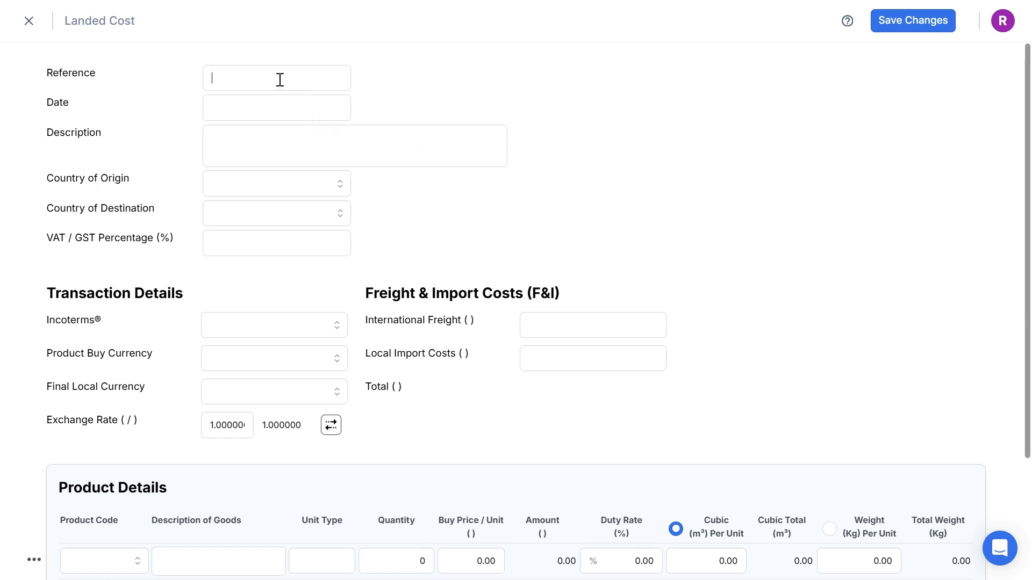
Fill in reference 5799, date 28 Oct 2024 and description "20' CONTAINER OF BOLLARDS" for the landed cost.
text(5799)
click(266, 108)
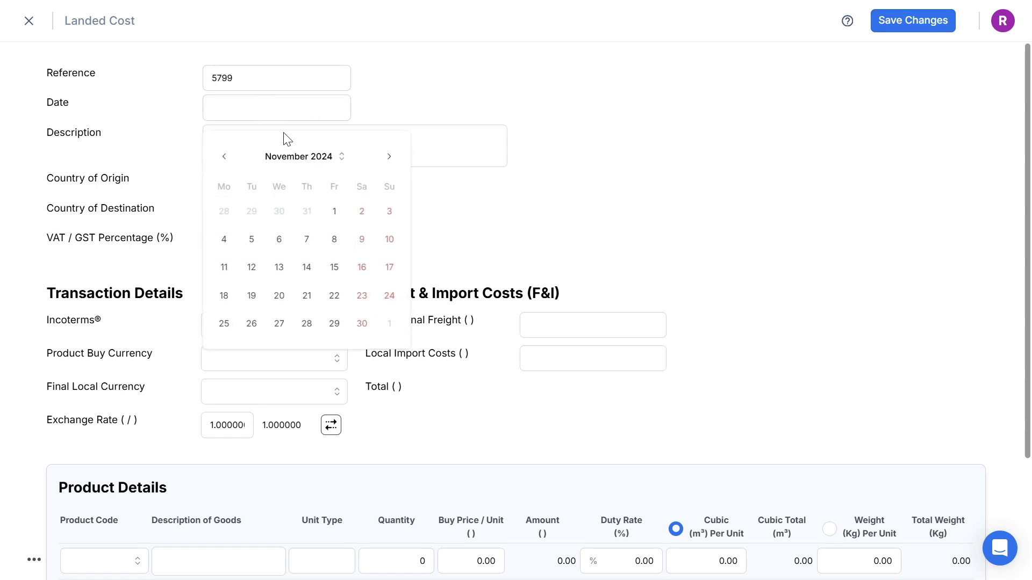
click(224, 212)
click(251, 150)
text(20)
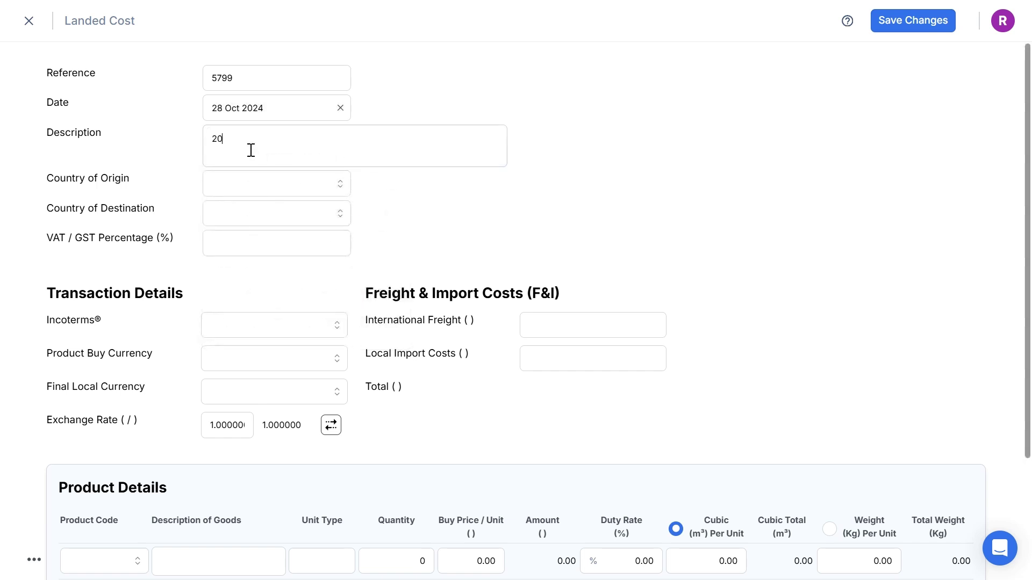
text(' CONTAINER OF BOLLARDS)
Set the country of origin to China and the country of destination to Australia.
click(263, 186)
text(CHIN)
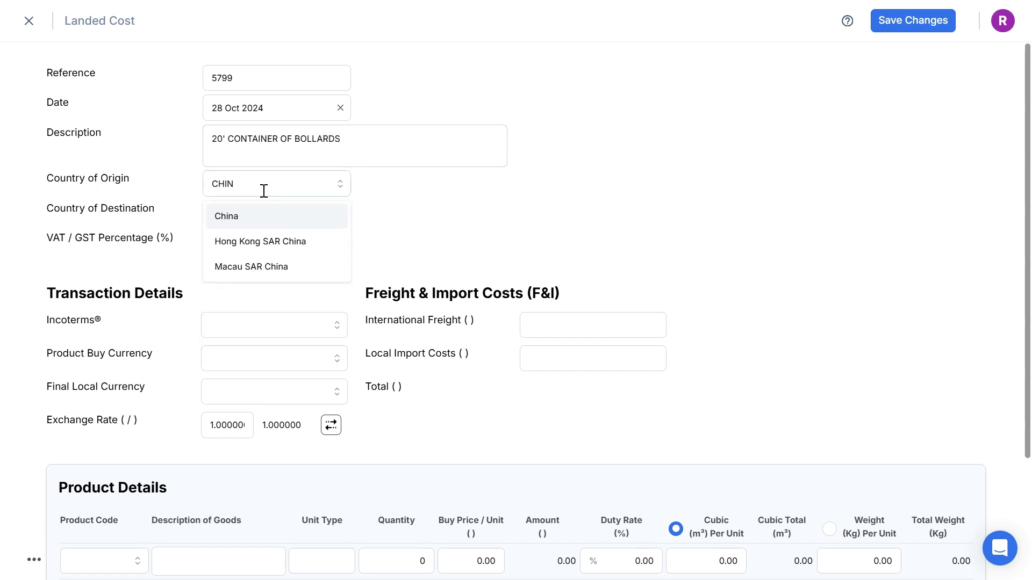
click(252, 215)
click(253, 211)
text(AUST)
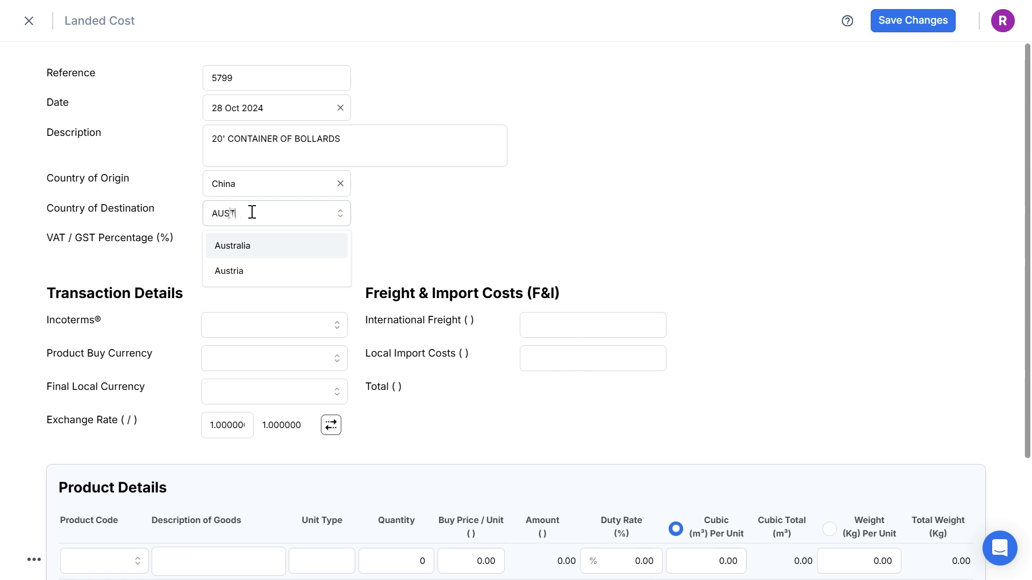
text(R)
click(240, 248)
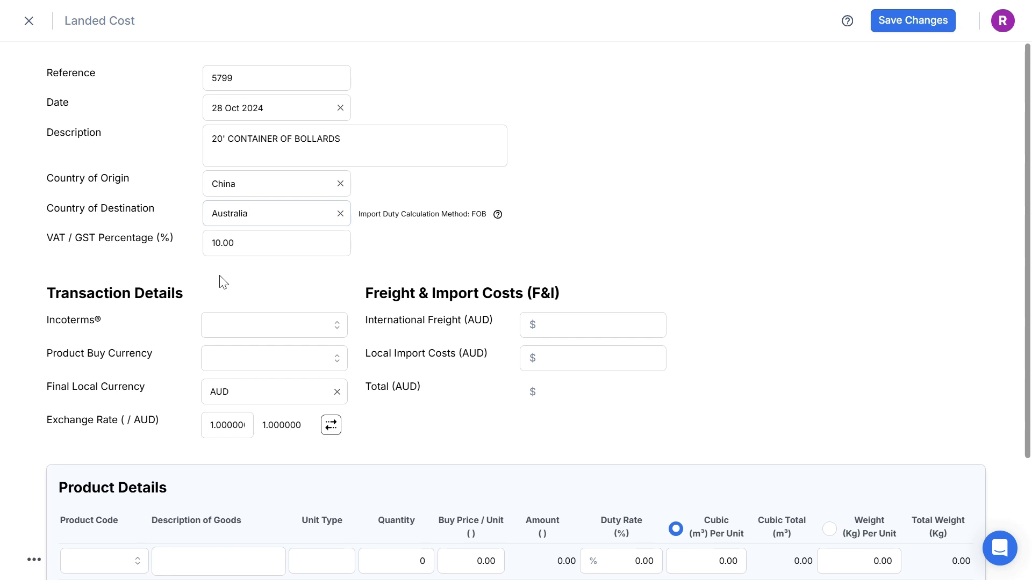
Set the Incoterms to FOB and the product buy currency to USD in the transaction details.
click(241, 322)
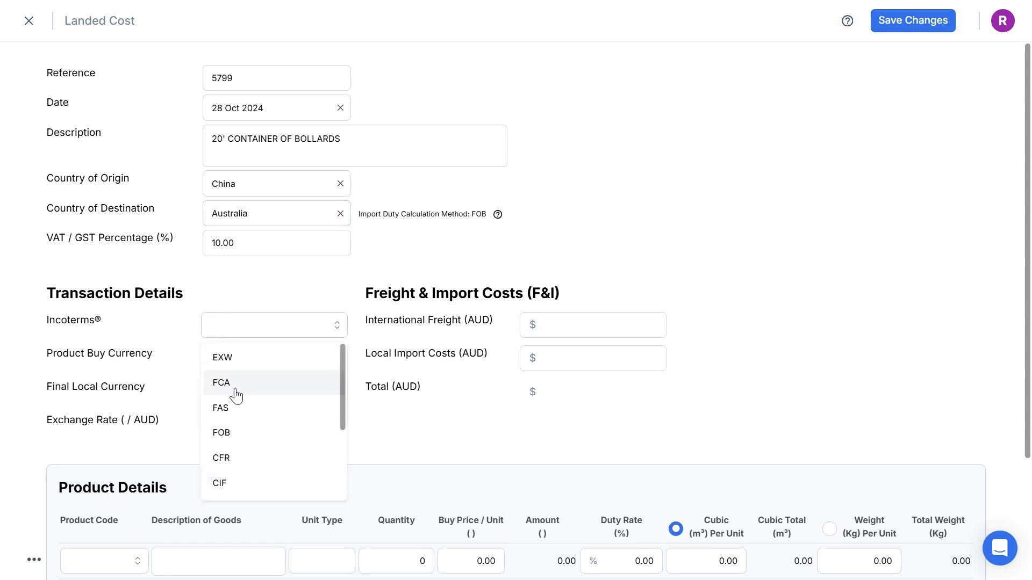
click(237, 427)
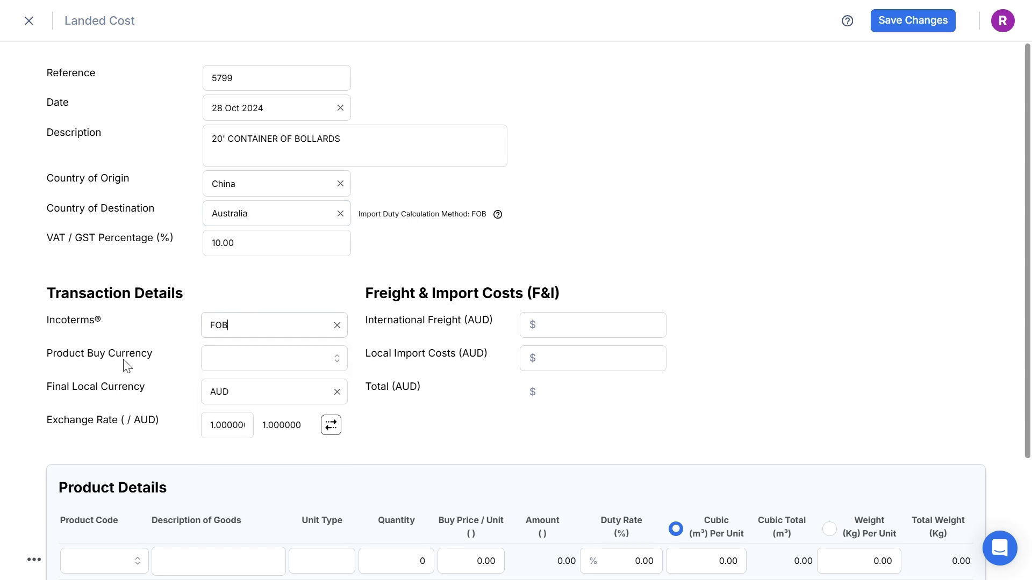
click(230, 357)
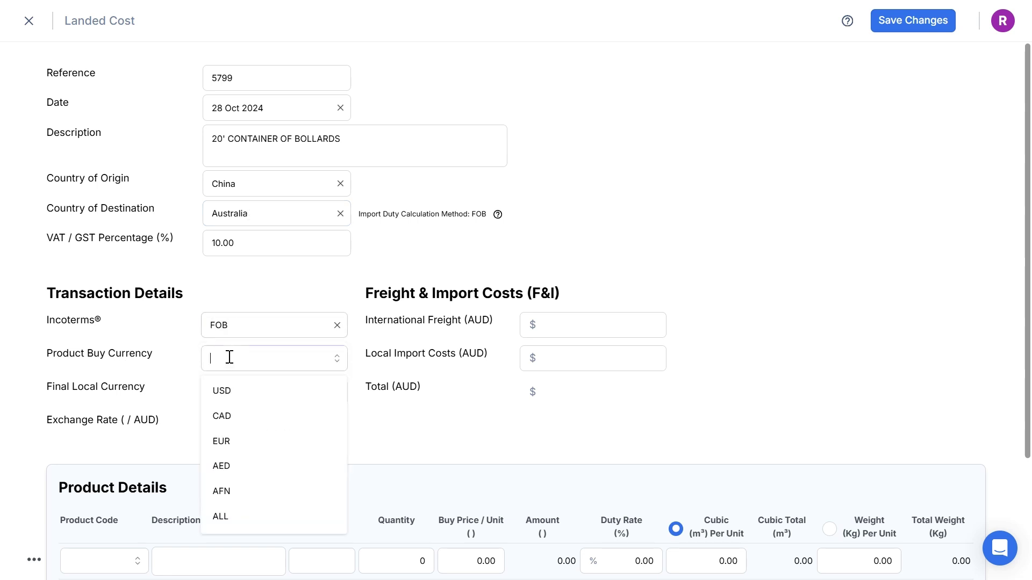
click(234, 395)
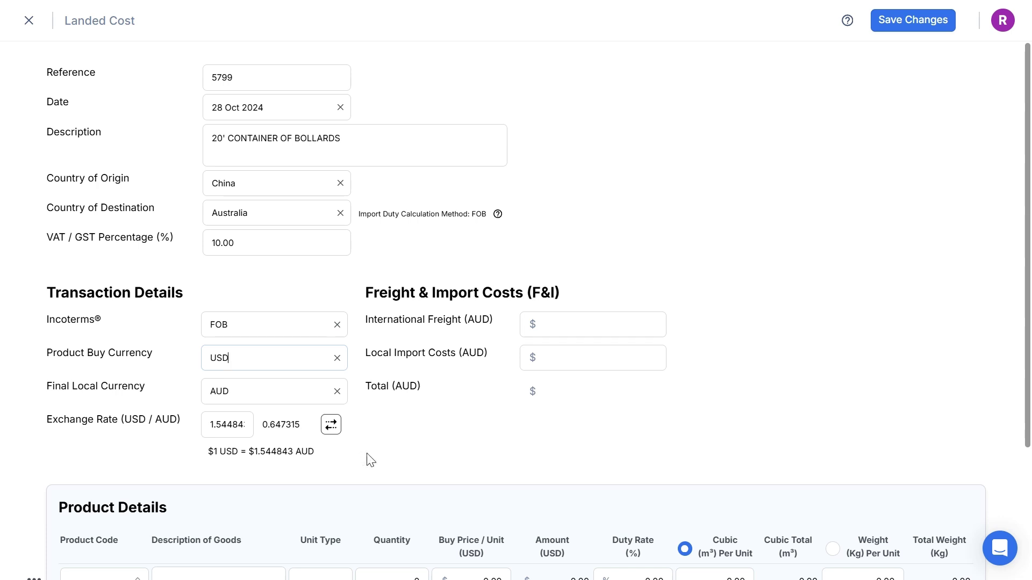
Enter 1900 AUD for international freight and 2200 AUD for local import costs.
click(629, 327)
text(1900)
click(720, 339)
click(651, 353)
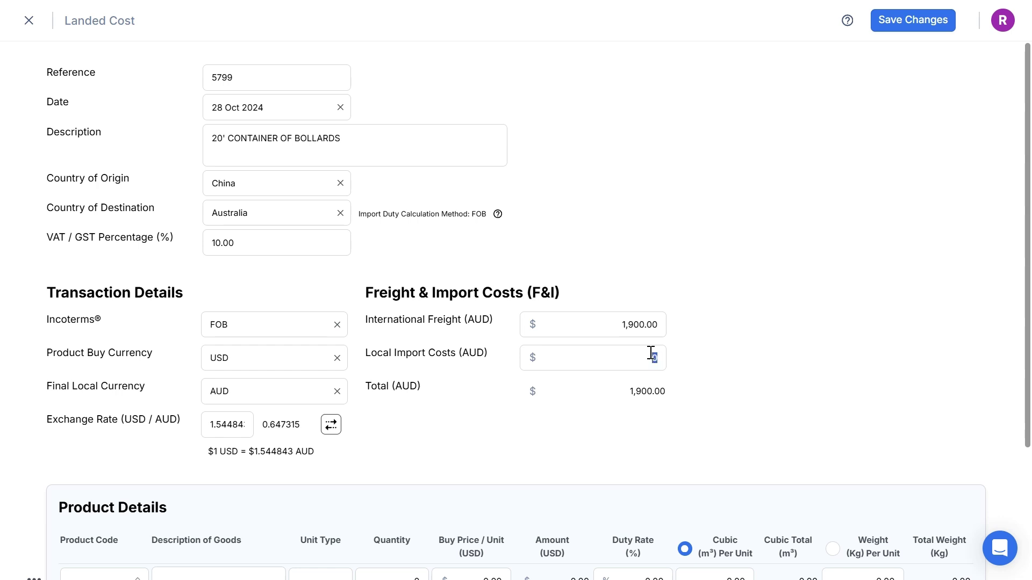
text(2200)
click(703, 368)
Fill the first product line with B10CM2, the recycled plastic bollard 2400 x 10cm dia, at quantity 250.
scroll(703, 368, down, 3)
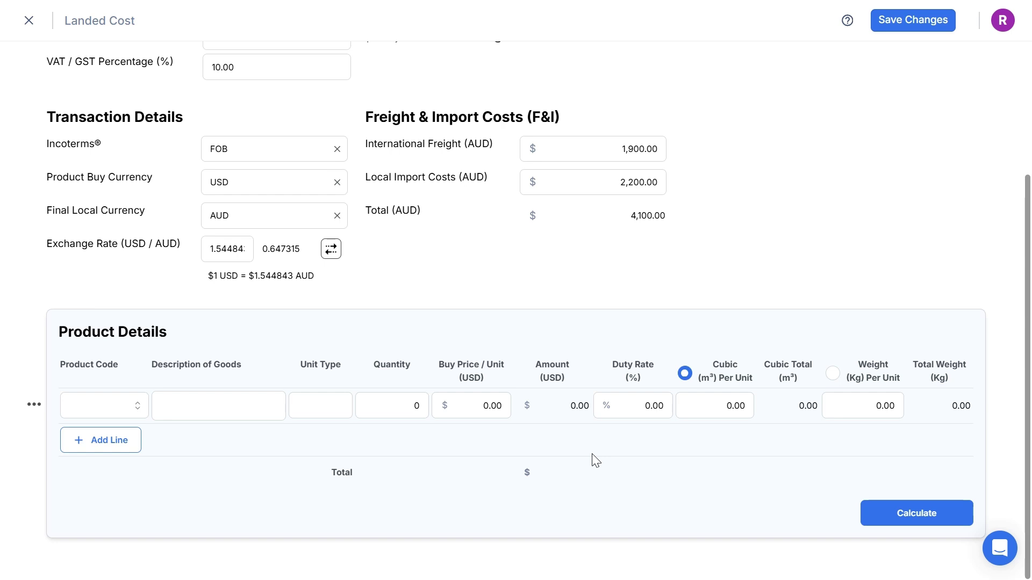
click(97, 409)
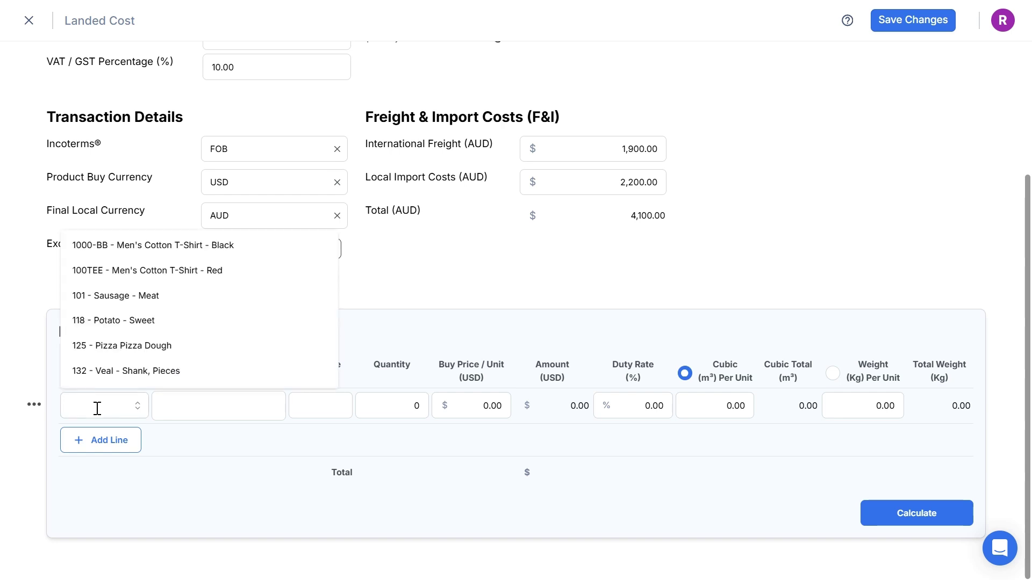
text(BOLL)
click(117, 443)
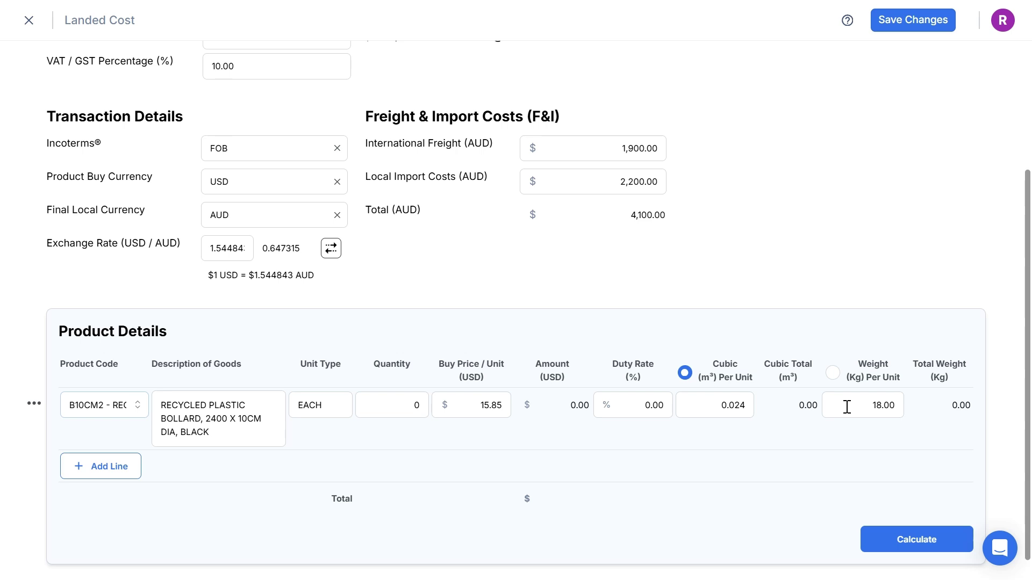
double_click(405, 404)
text(250)
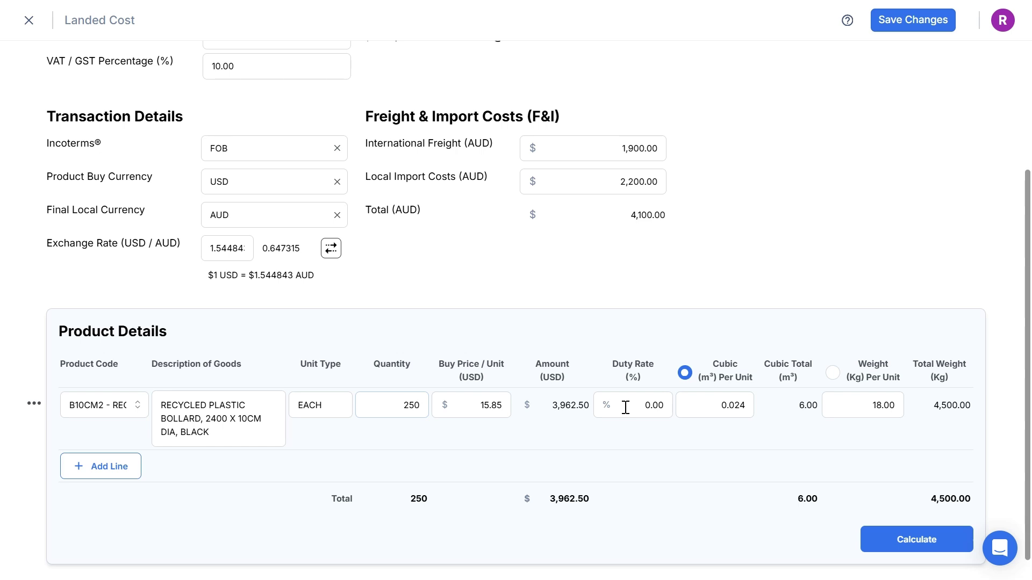
Add a second product line for B16CM2, the recycled plastic bollard 2400 x 16cm, with quantity 250.
click(119, 475)
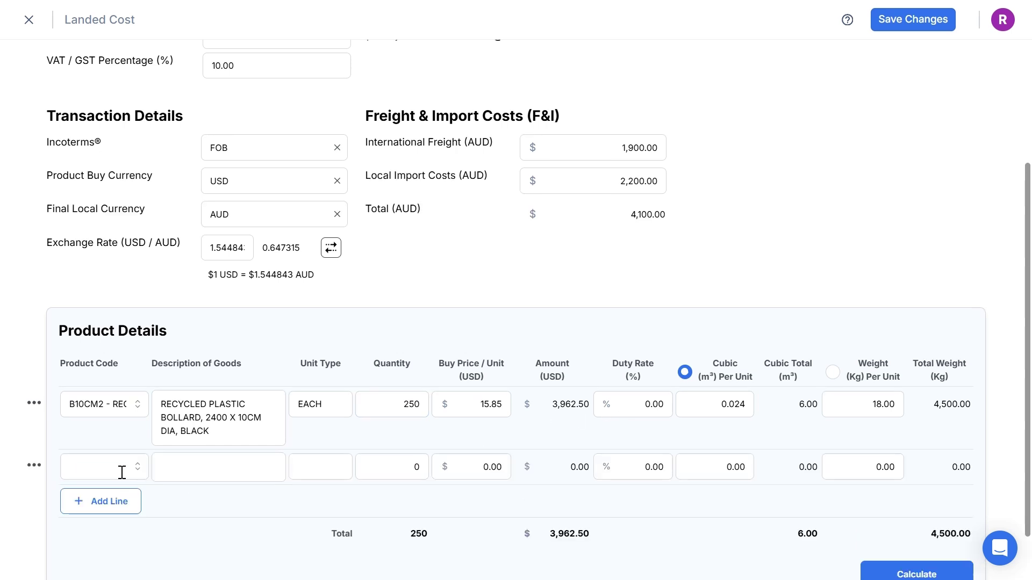
click(116, 469)
text(BOLL)
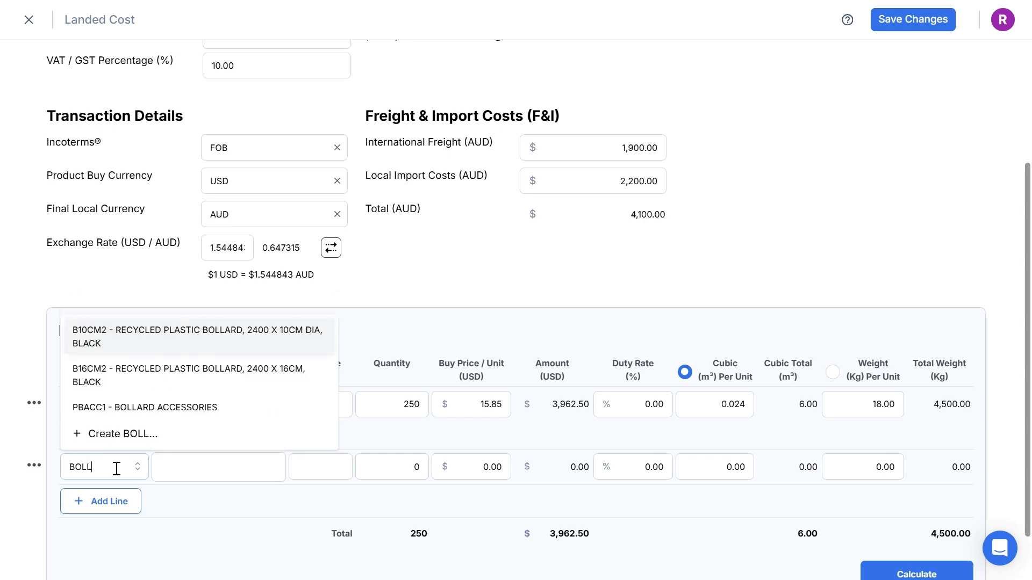
click(151, 387)
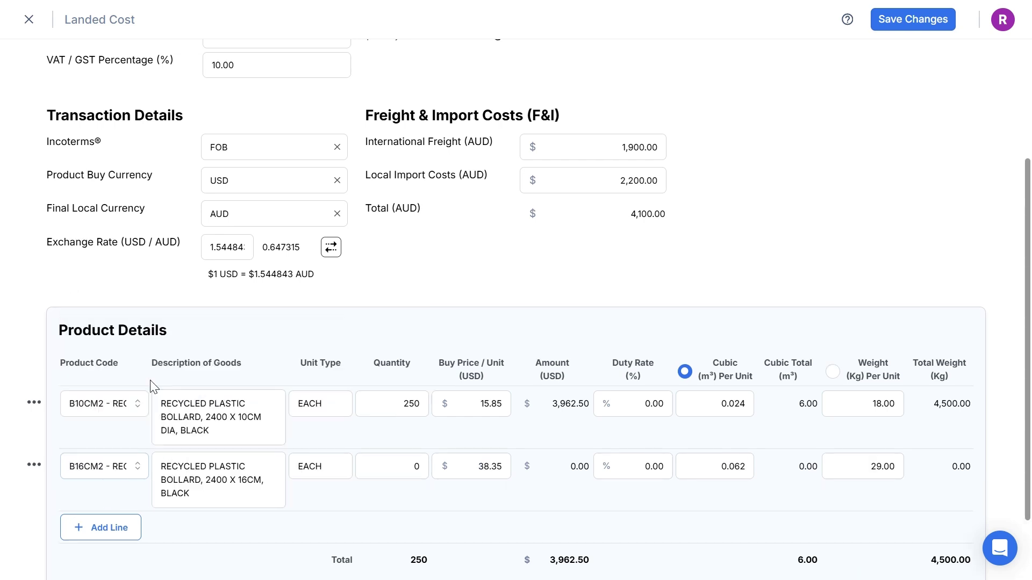
click(394, 467)
text(250)
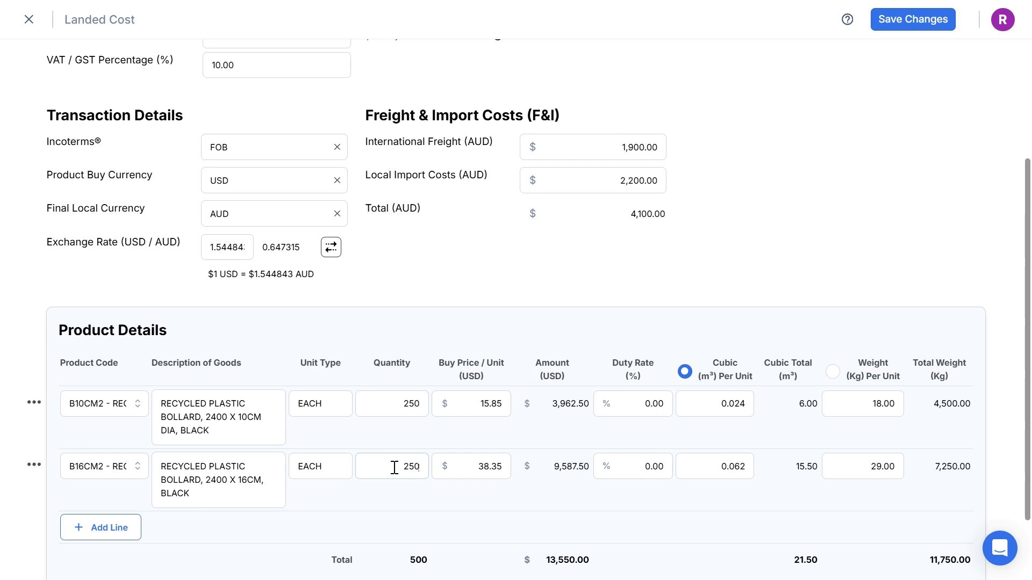
Add a third product line for PBACC1, the bollard accessories, with quantity 250.
scroll(394, 499, down, 2)
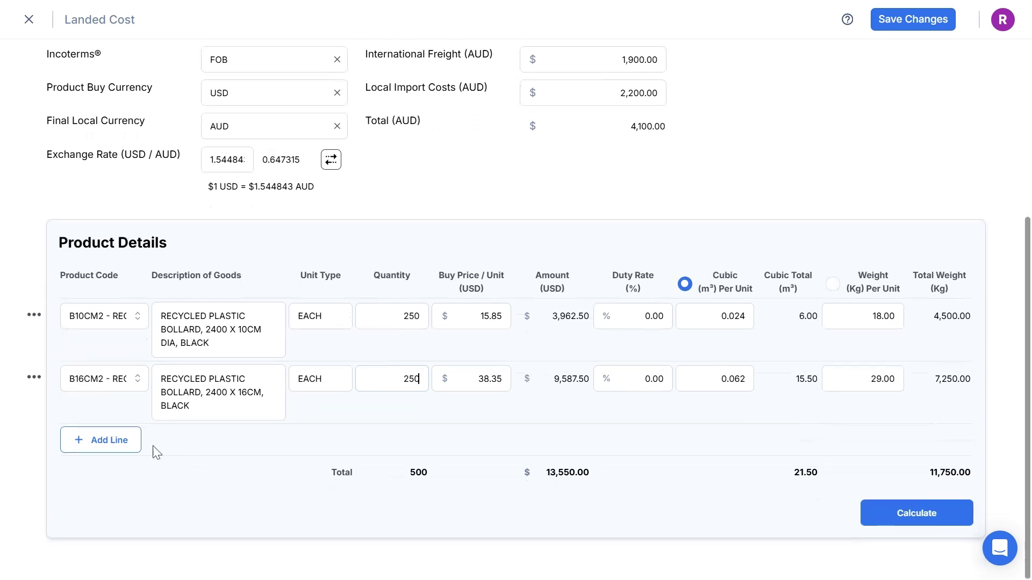
click(104, 436)
click(108, 439)
text(BOLL)
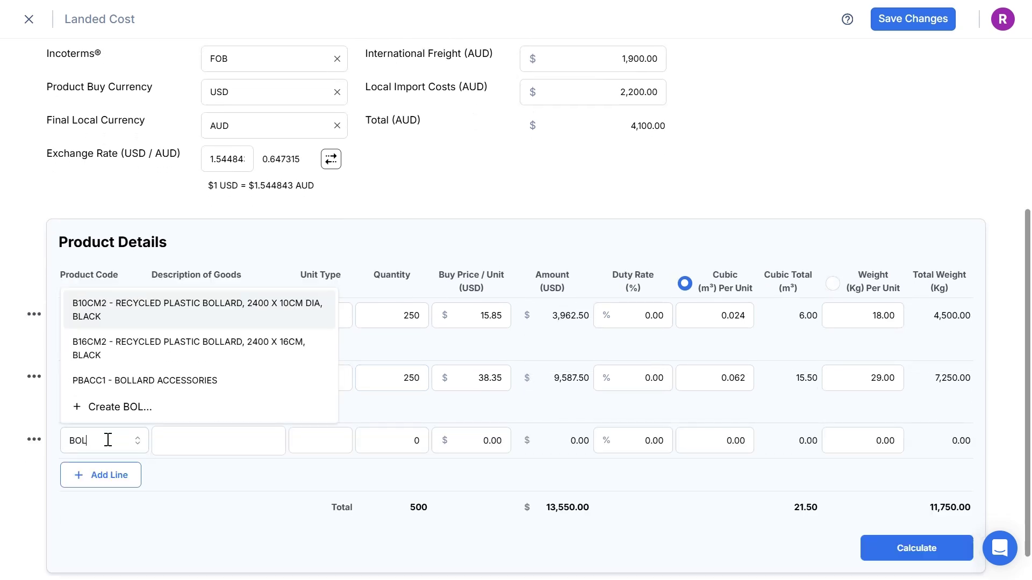
click(155, 382)
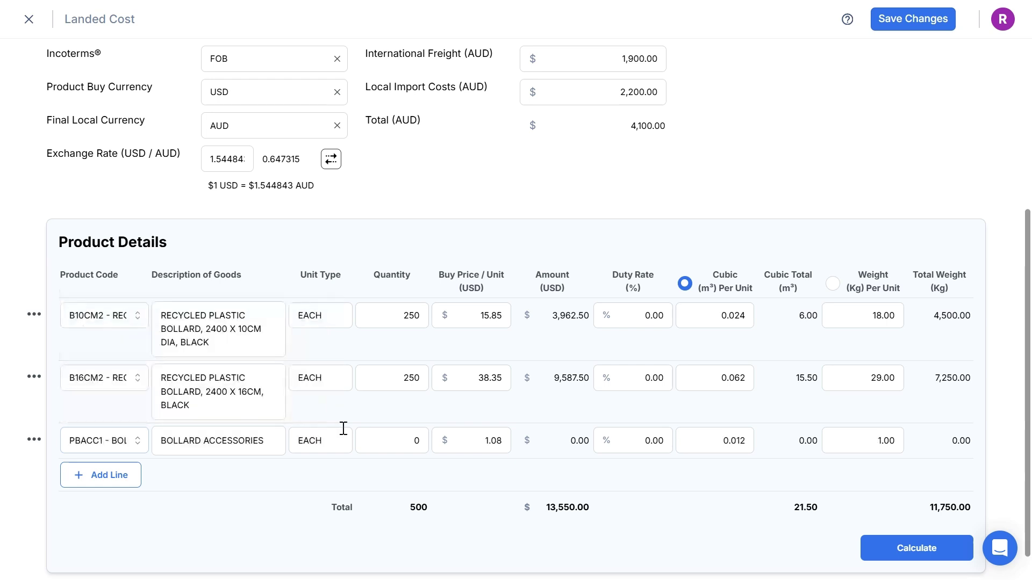
click(388, 441)
text(250)
key(Tab)
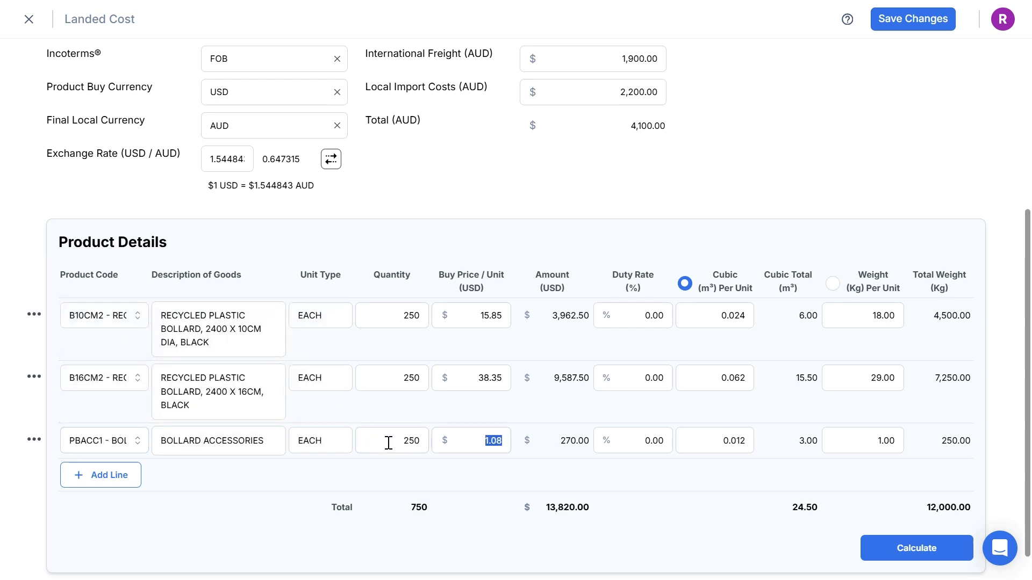
click(488, 474)
Calculate the landed cost for the three product lines and review the per-product cost breakdown.
scroll(489, 473, down, 1)
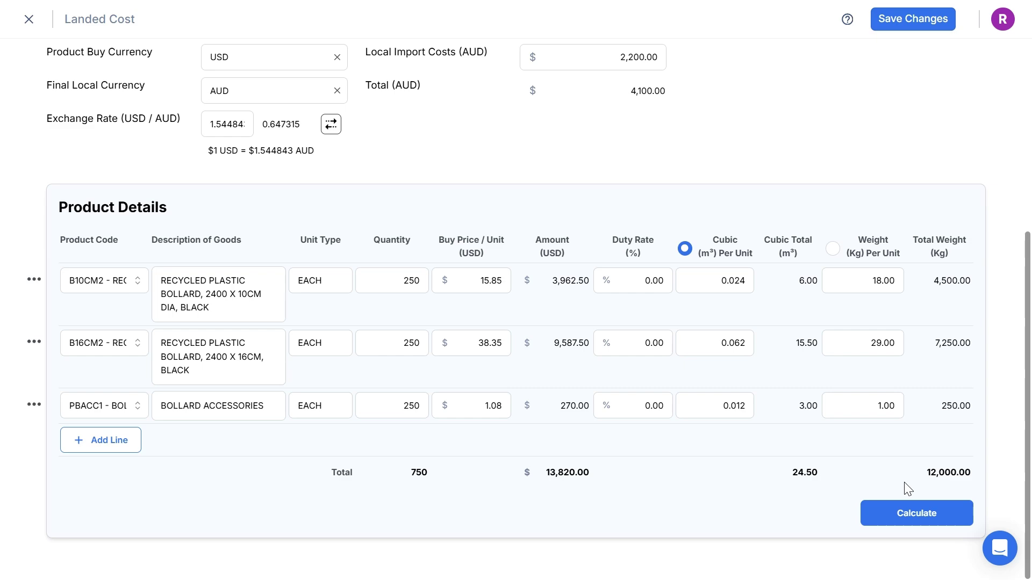
click(914, 517)
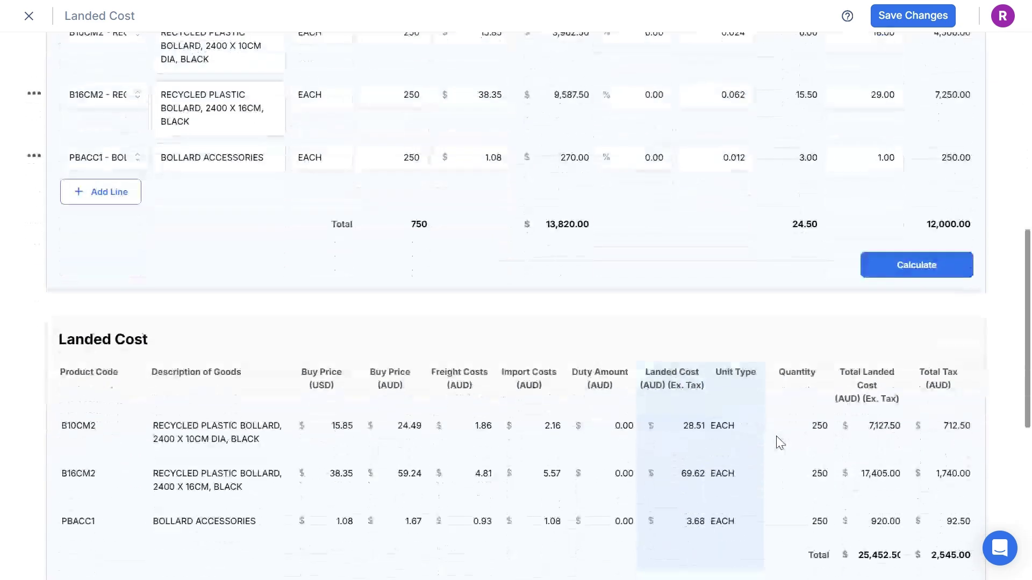
scroll(777, 436, down, 2)
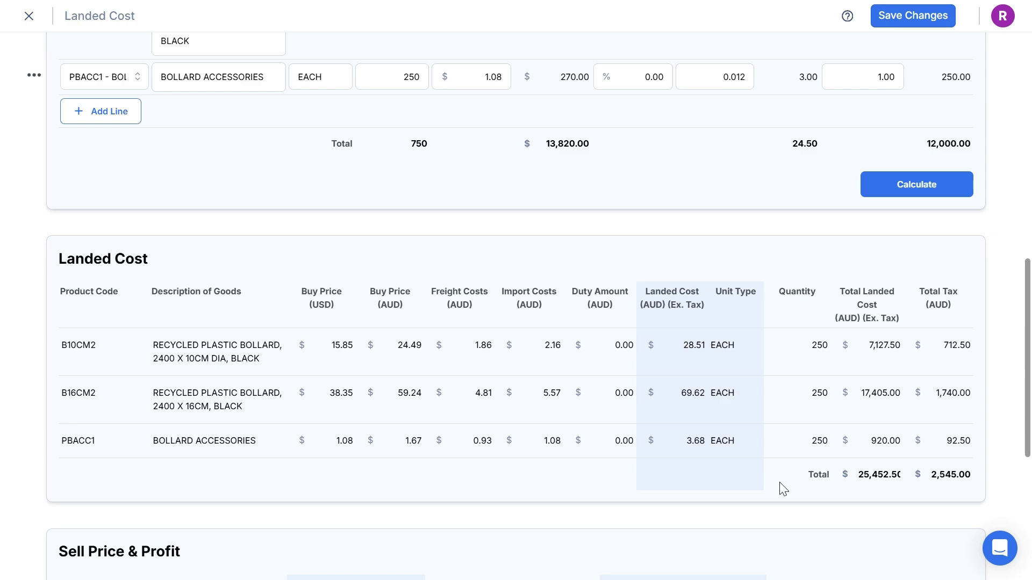
Switch the Sell Price & Profit basis to Markup and Sell Price / Unit, and return it to Margin.
scroll(783, 489, down, 5)
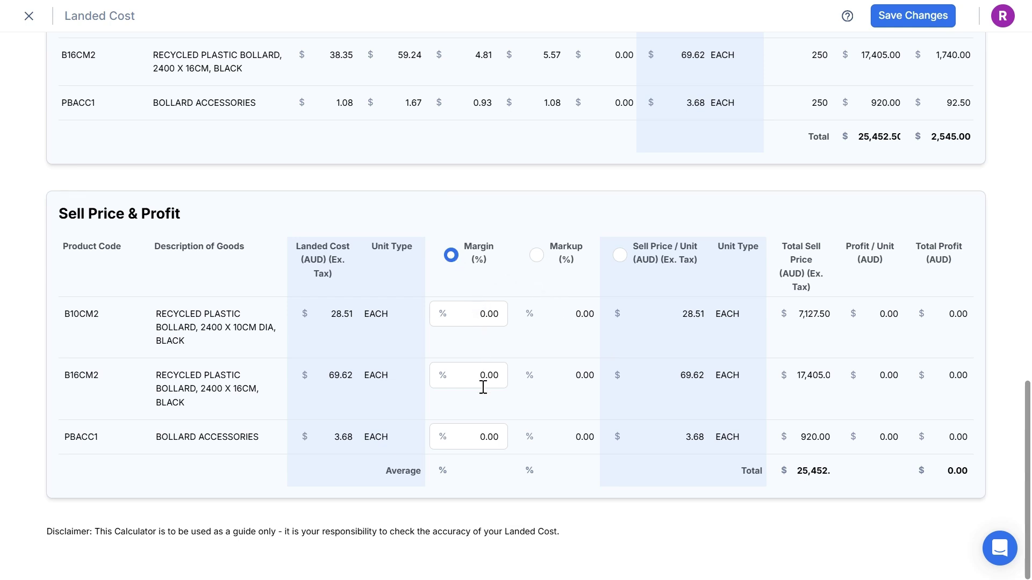
click(537, 258)
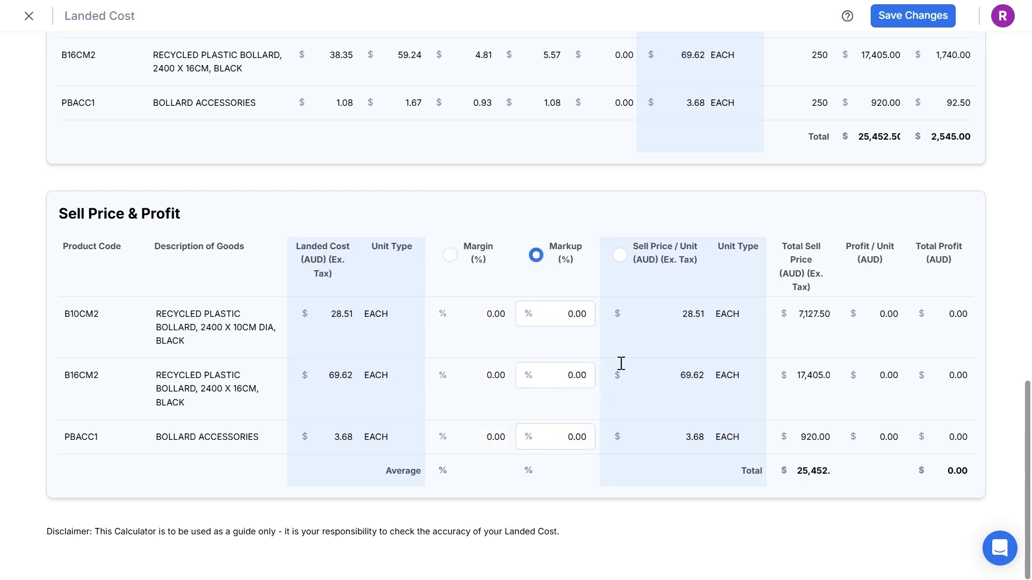
click(620, 256)
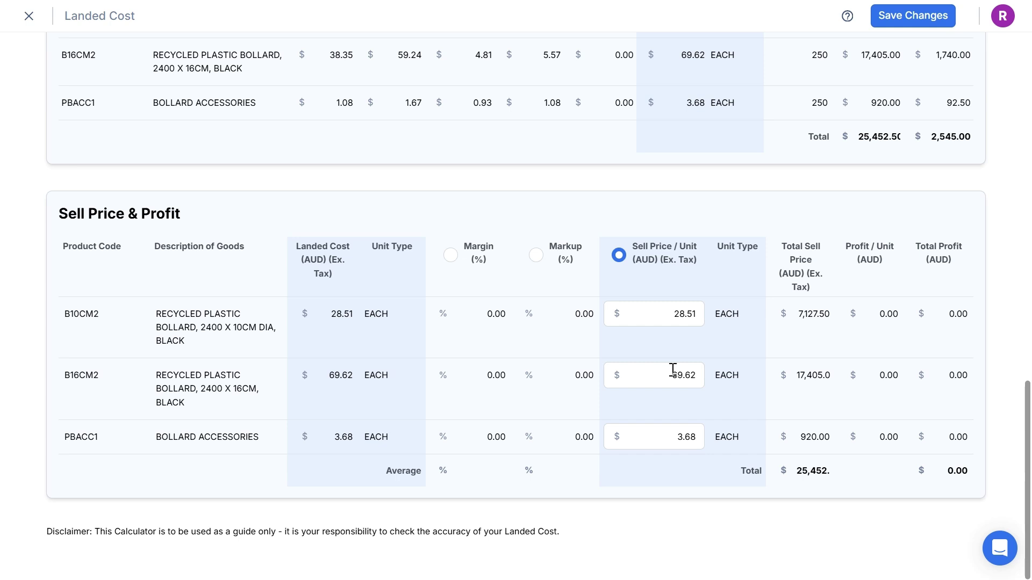
click(455, 263)
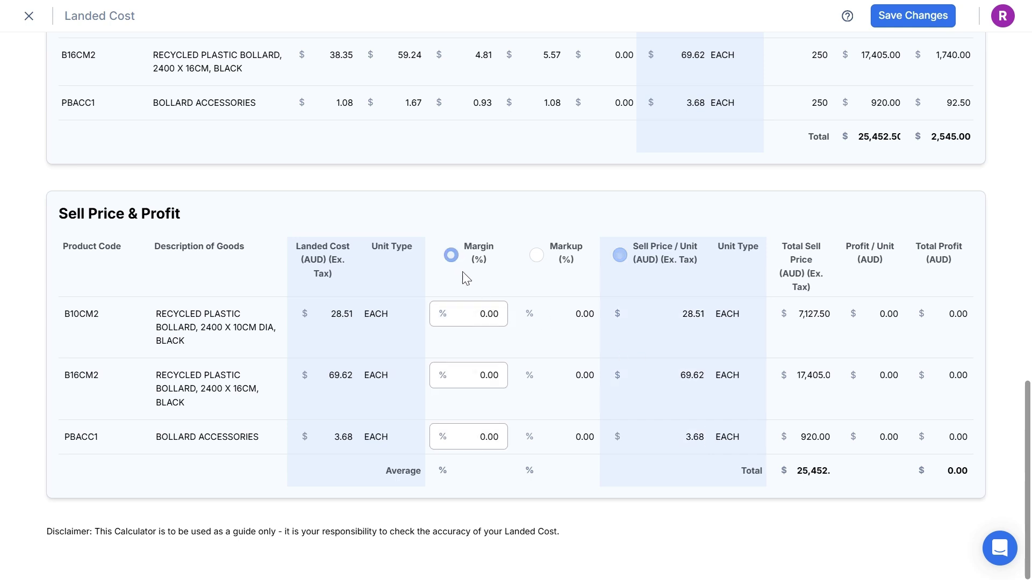
Set the margins to 15% for B10CM2, 15% for B16CM2 and 22% for PBACC1.
click(483, 318)
text(15)
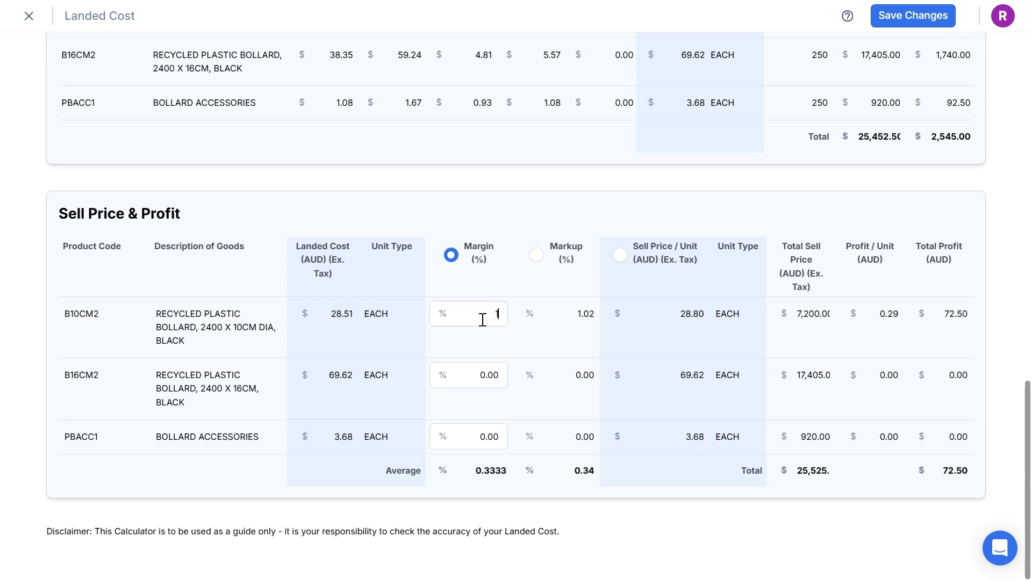
click(470, 374)
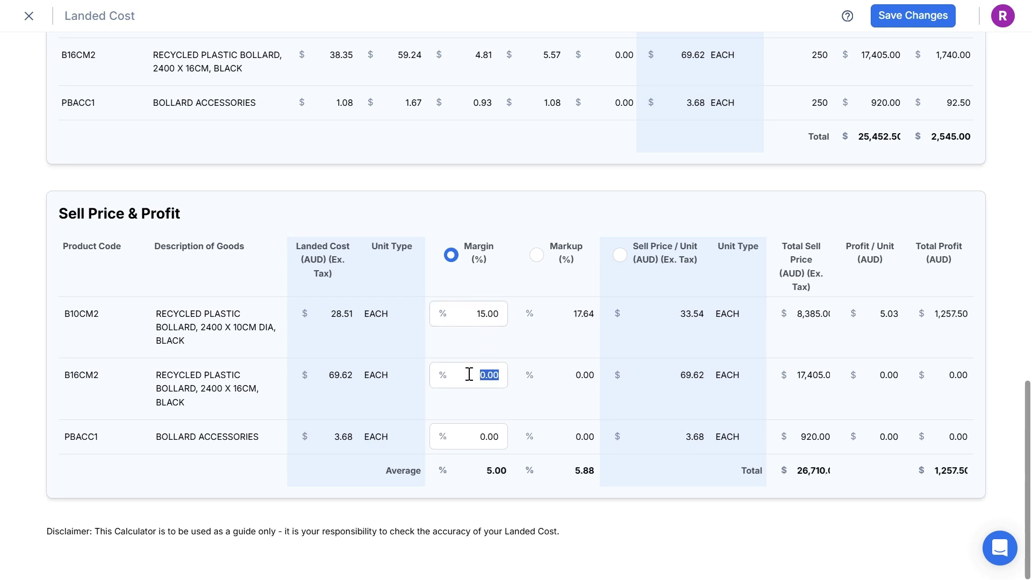
text(15)
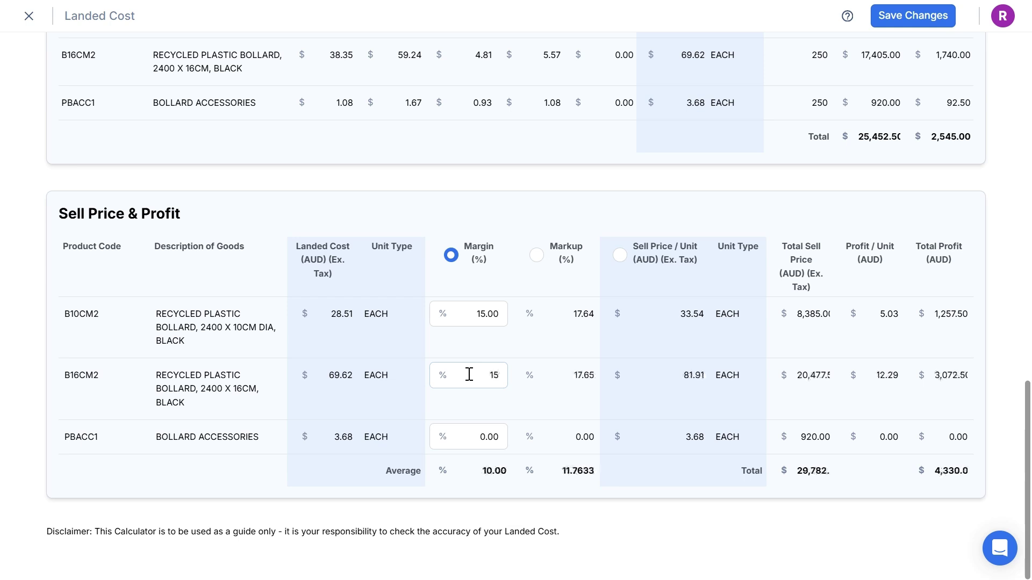
click(479, 433)
text(22)
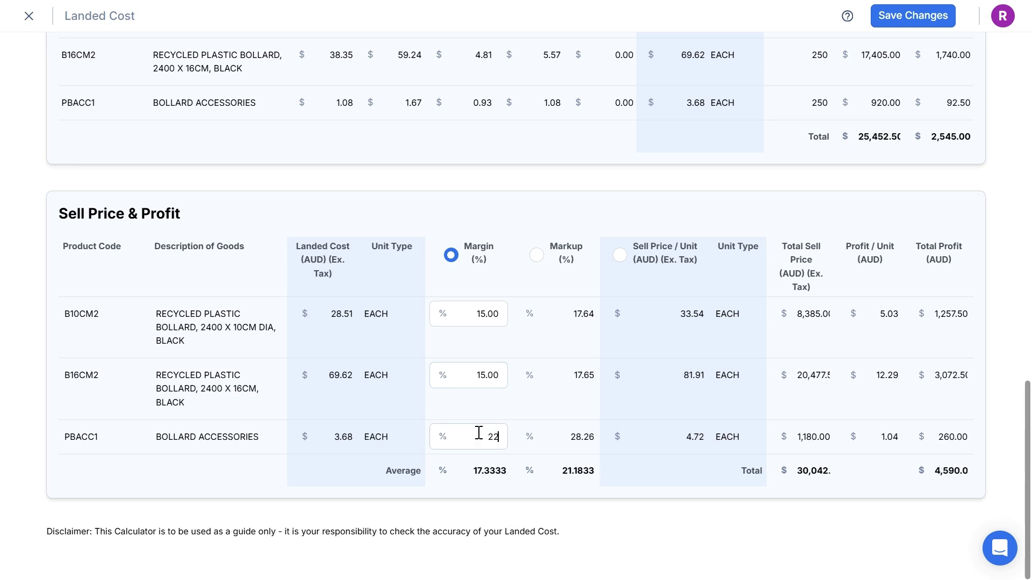
click(516, 516)
Change the margins of both bollard products, B10CM2 and B16CM2, to 20%.
double_click(476, 317)
text(20)
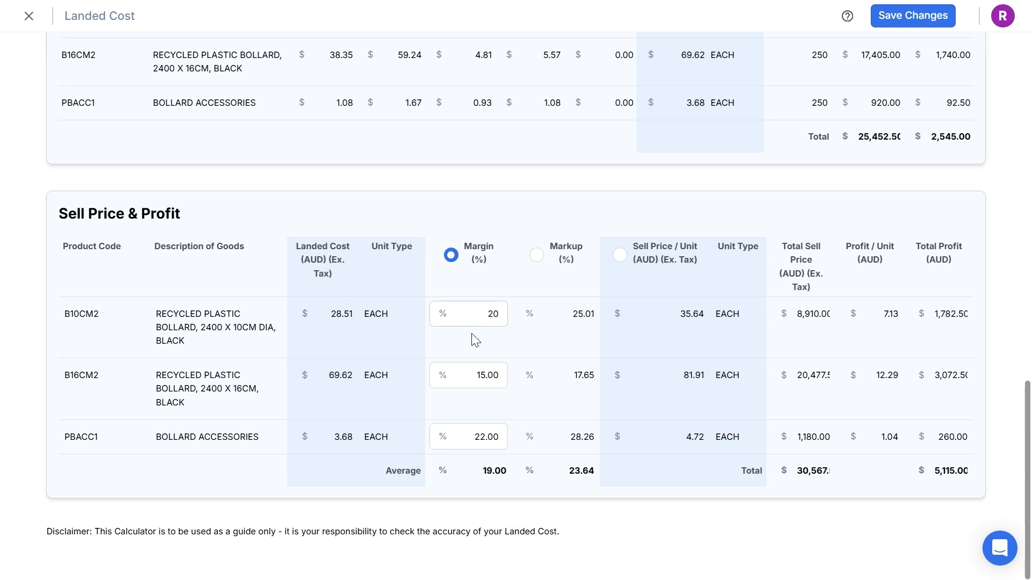
double_click(462, 377)
text(20)
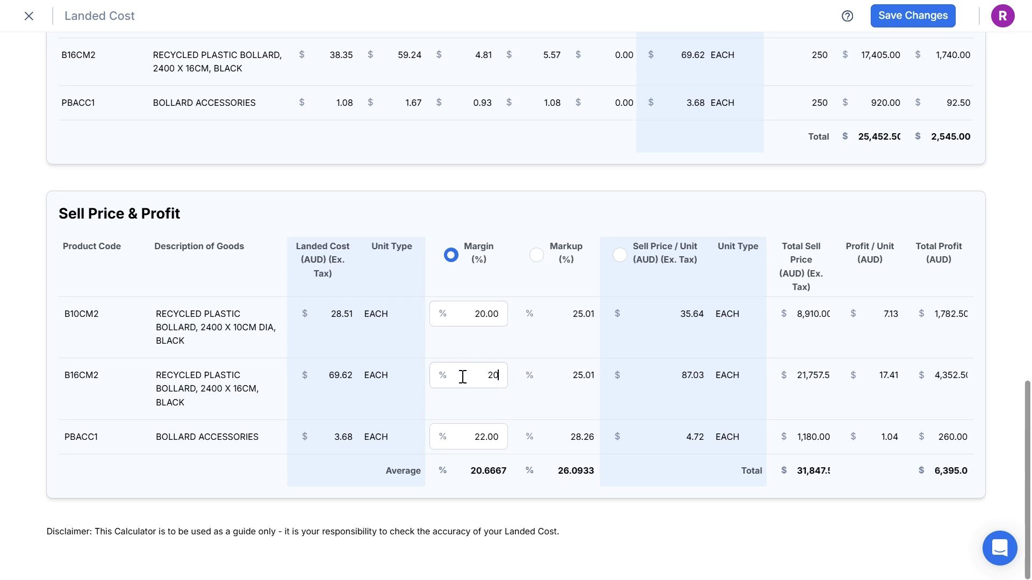
Set the margins of both bollard products, B10CM2 and B16CM2, back to 15%.
double_click(477, 314)
text(15)
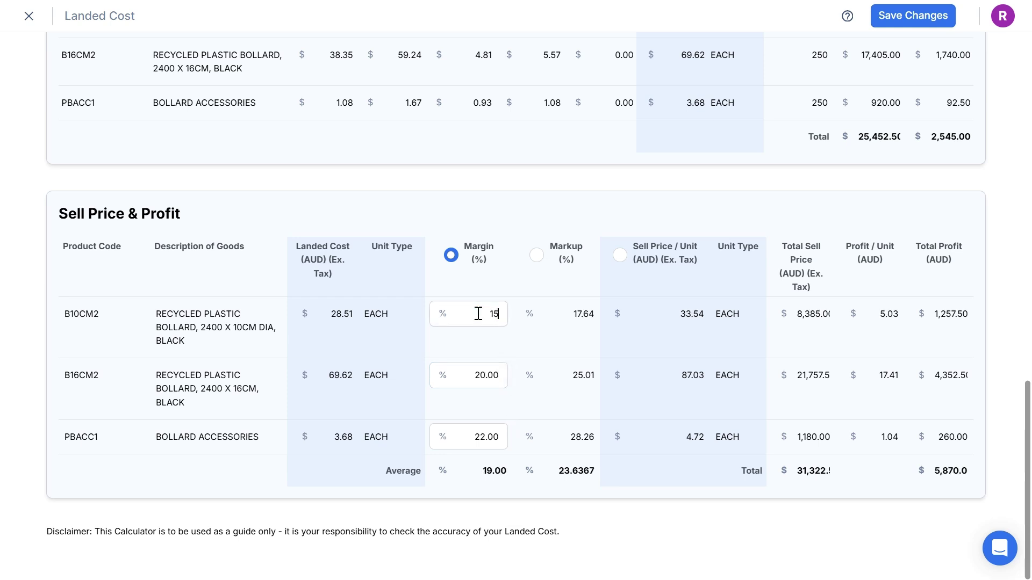
double_click(470, 375)
text(15)
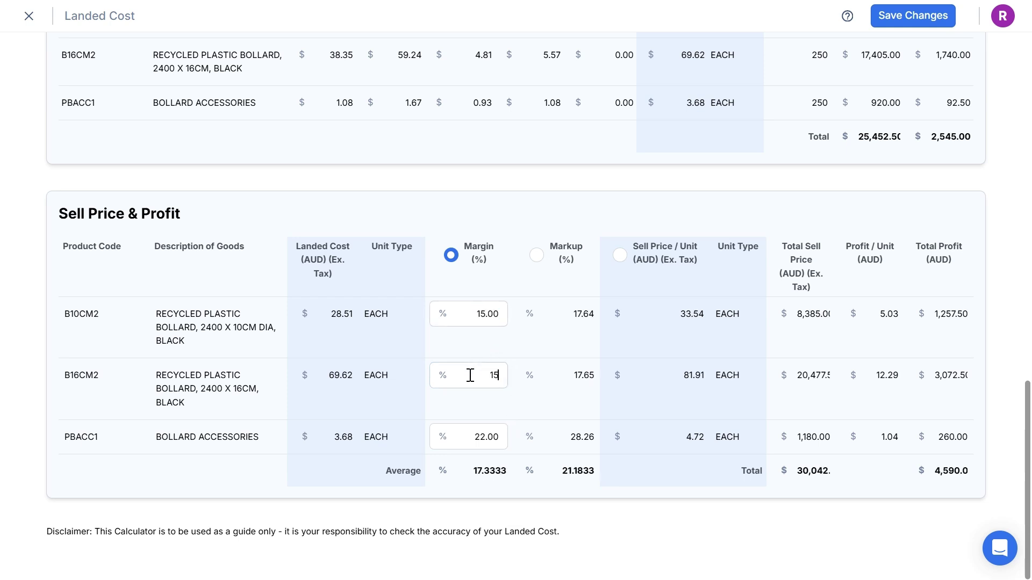
click(515, 404)
Save the landed cost calculation and download the newest 20' CONTAINER OF BOLLARDS record from the Landed Costs list.
scroll(955, 499, up, 10)
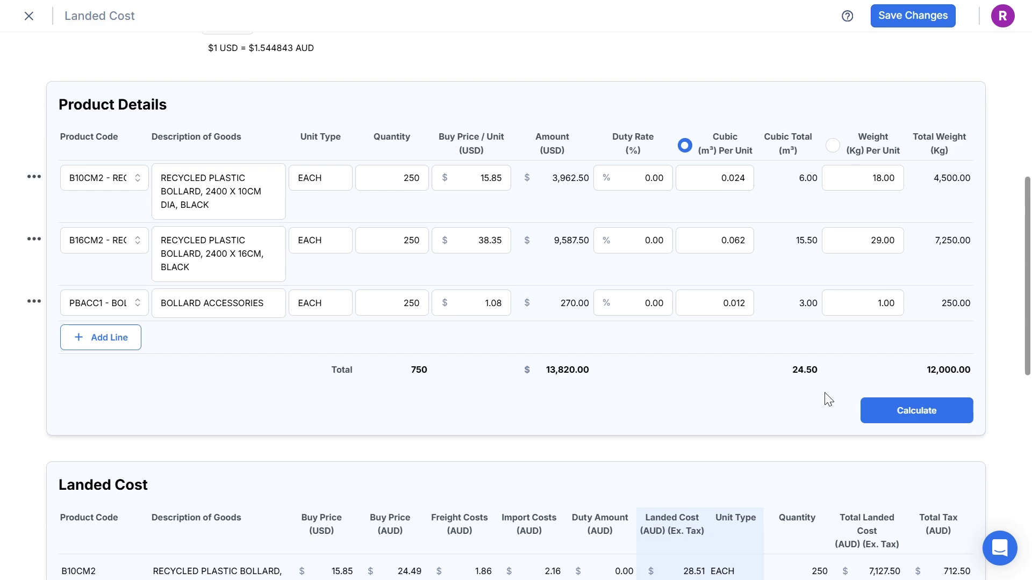
scroll(828, 400, down, 5)
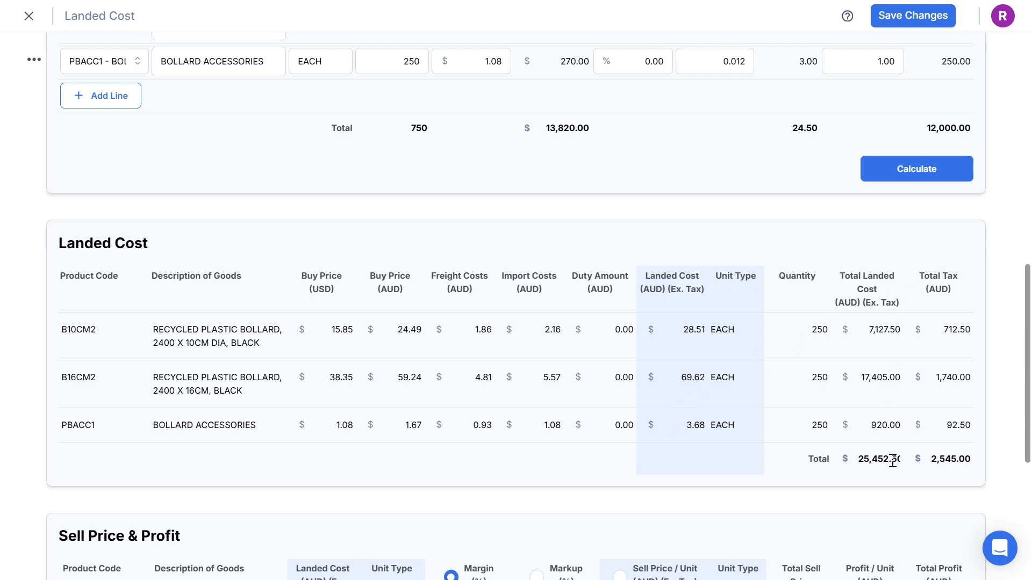
scroll(736, 436, down, 6)
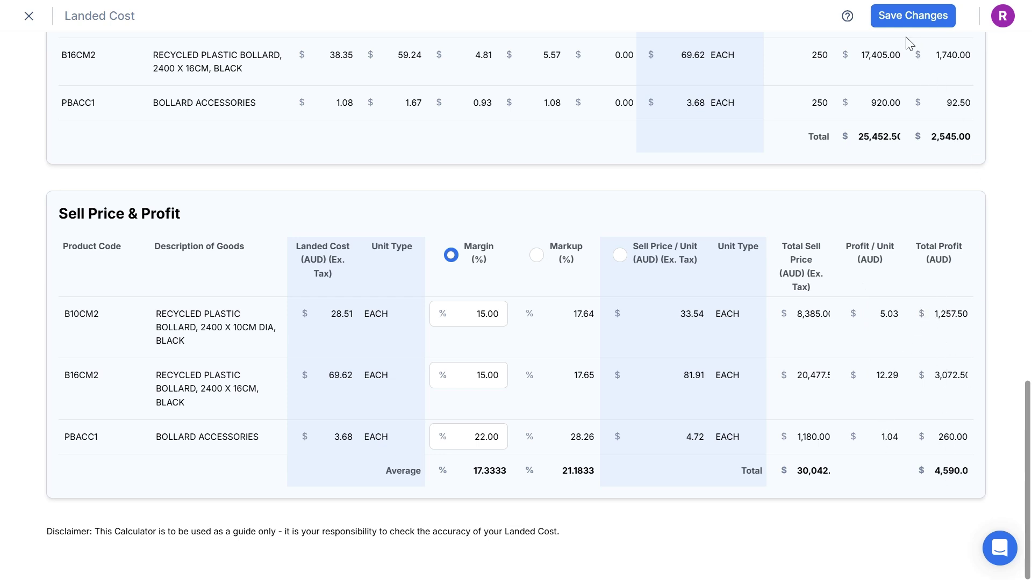
click(895, 24)
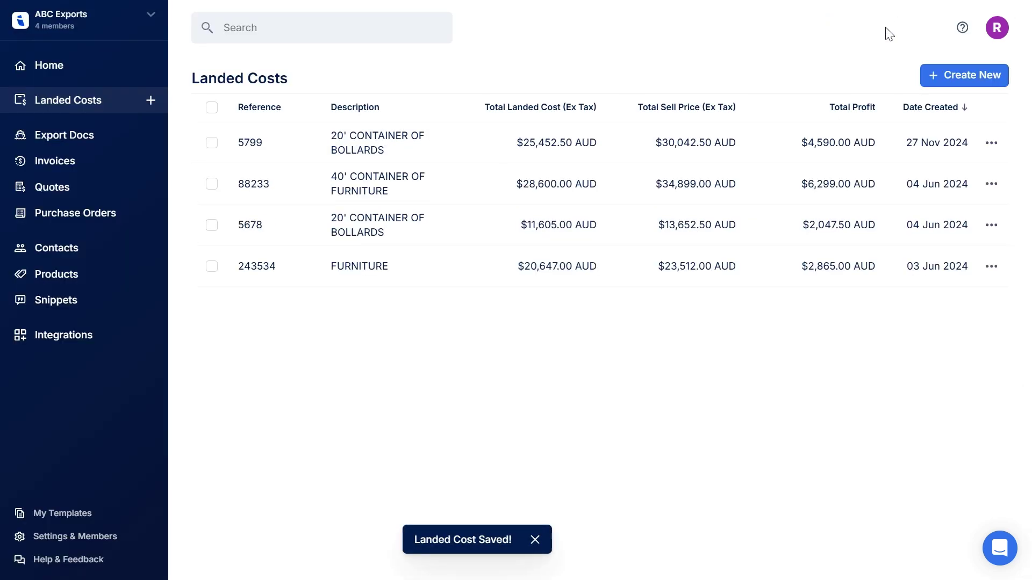
right_click(403, 149)
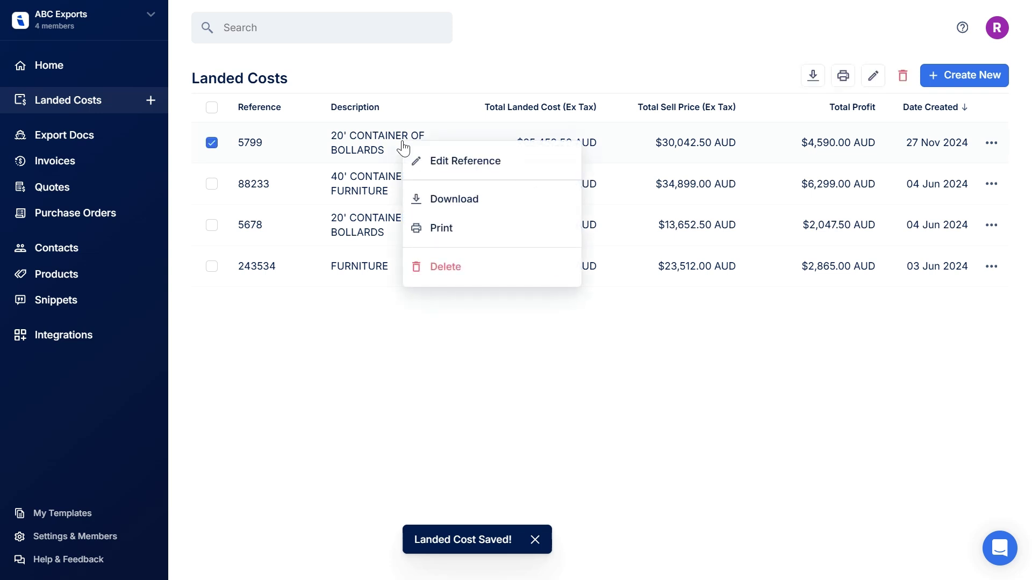
click(446, 200)
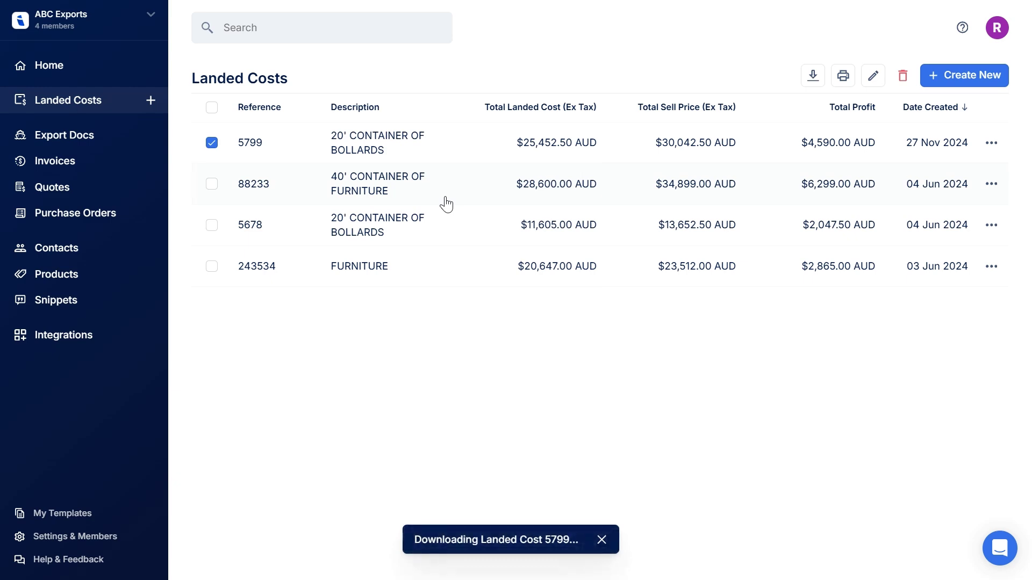